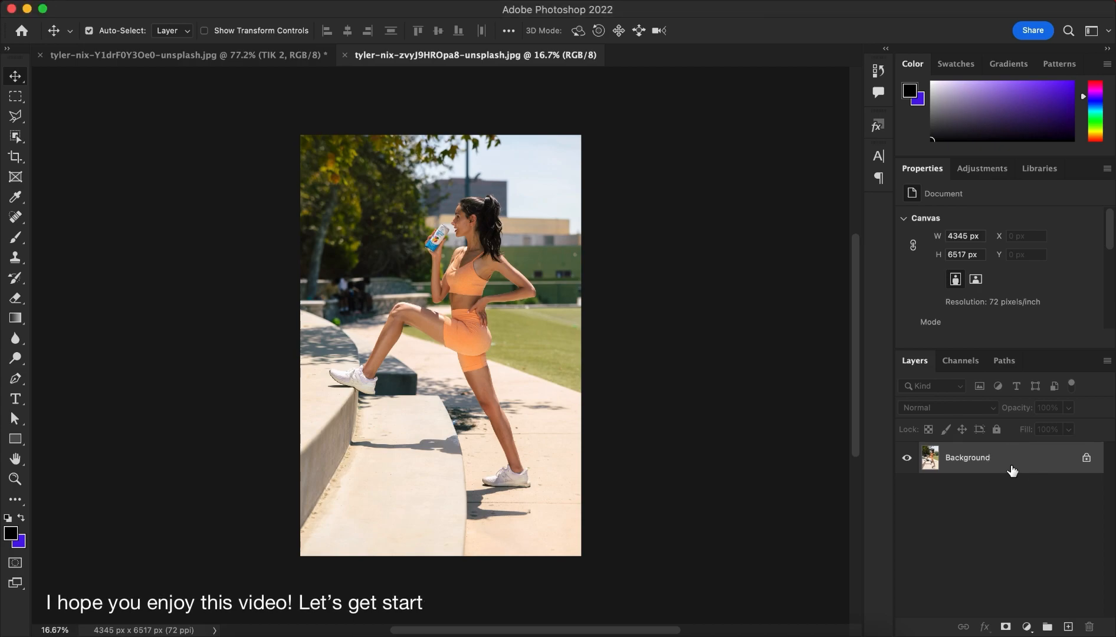
Duplicate the background layer and mask the copy with an automatic subject selection of the woman.
{"action": "key", "text": "super+j"}
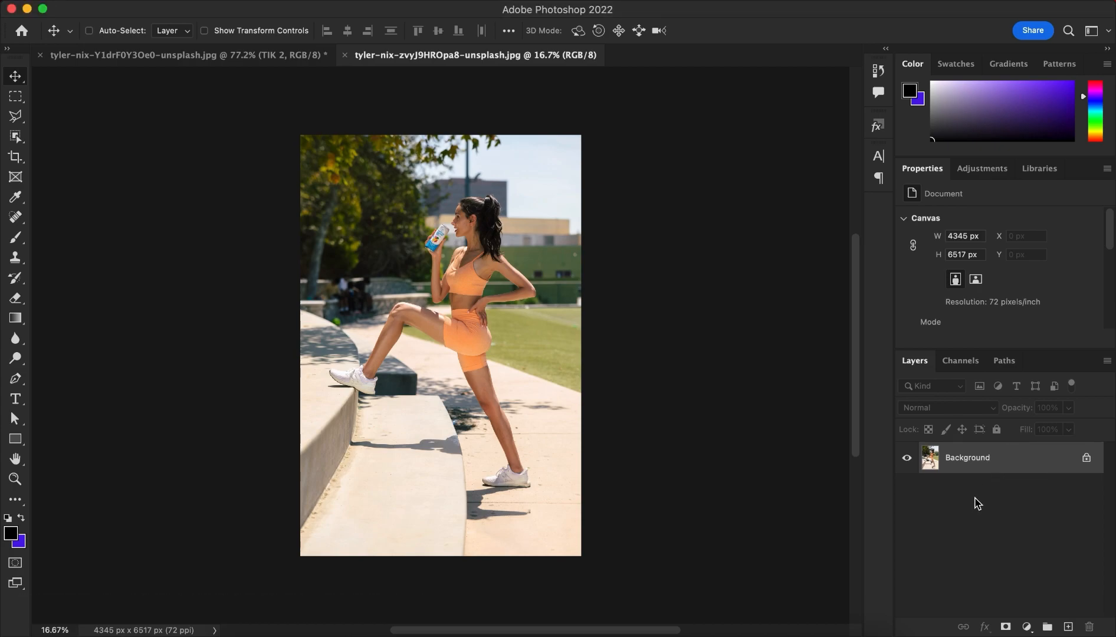
{"action": "key", "text": "super+j"}
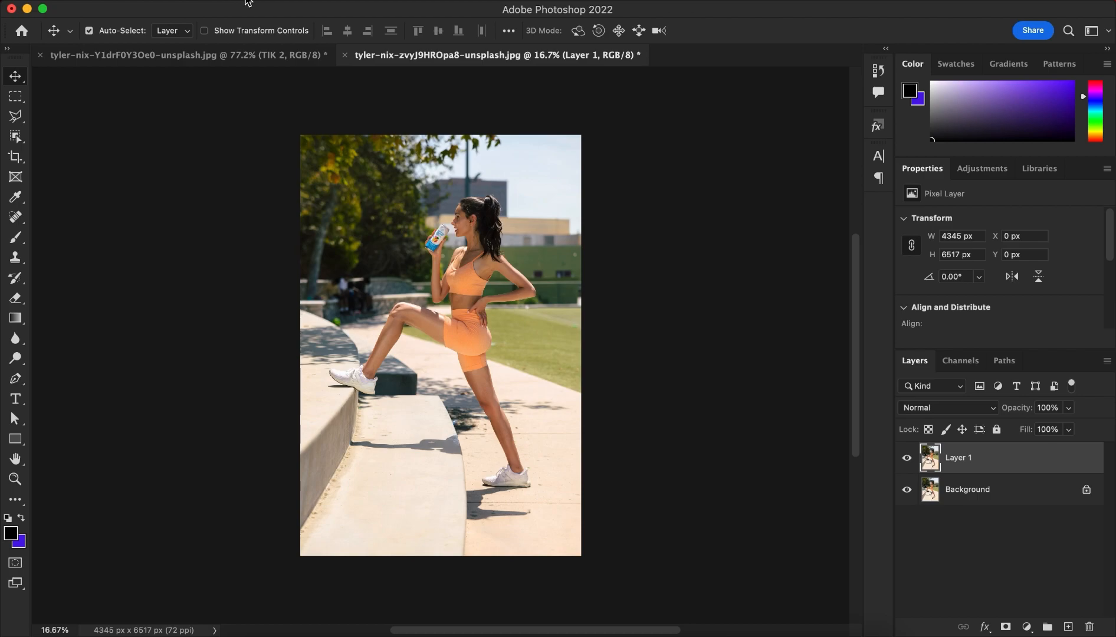
{"action": "left_click", "coordinate": [306, 2]}
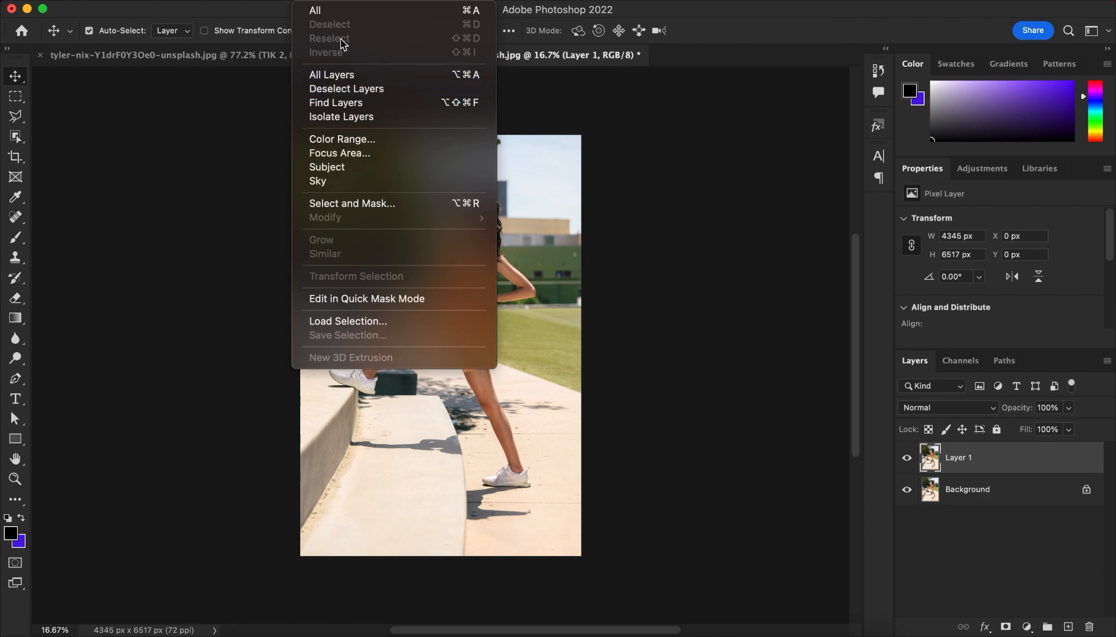
{"action": "left_click", "coordinate": [345, 168]}
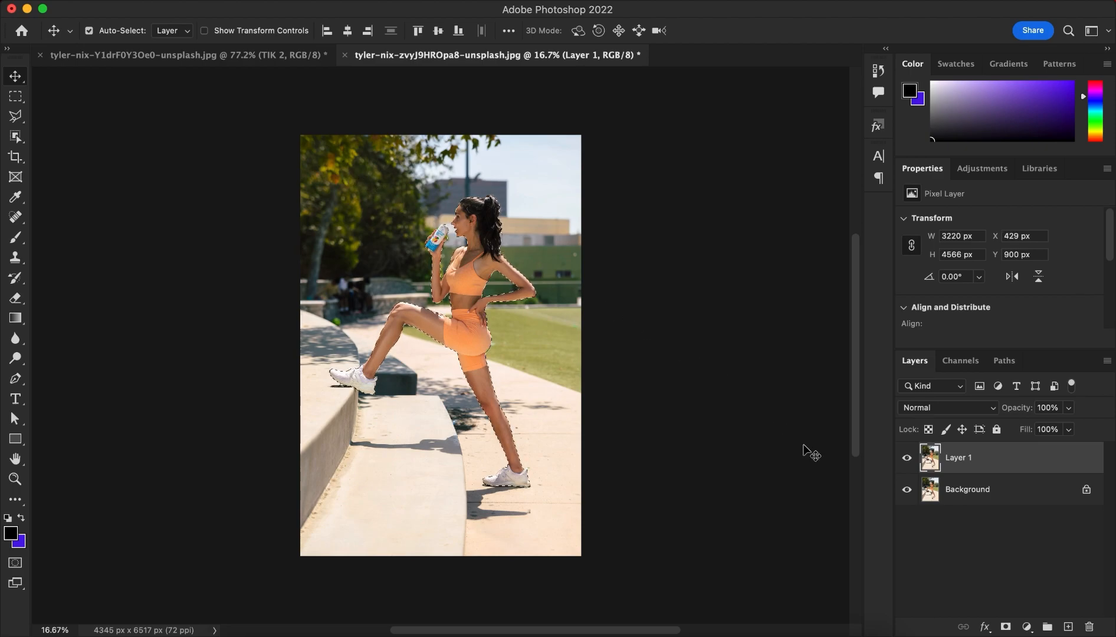
{"action": "left_click", "coordinate": [1005, 627]}
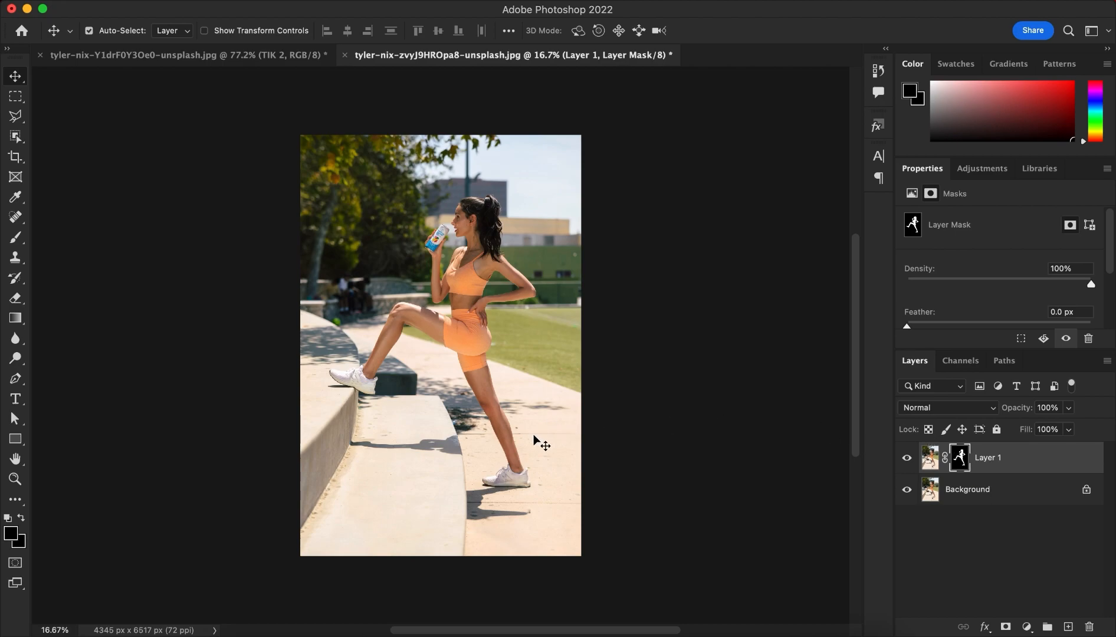
Start a horizontal text layer over the woman in Impact and set the text colour to white.
{"action": "left_click", "coordinate": [18, 400]}
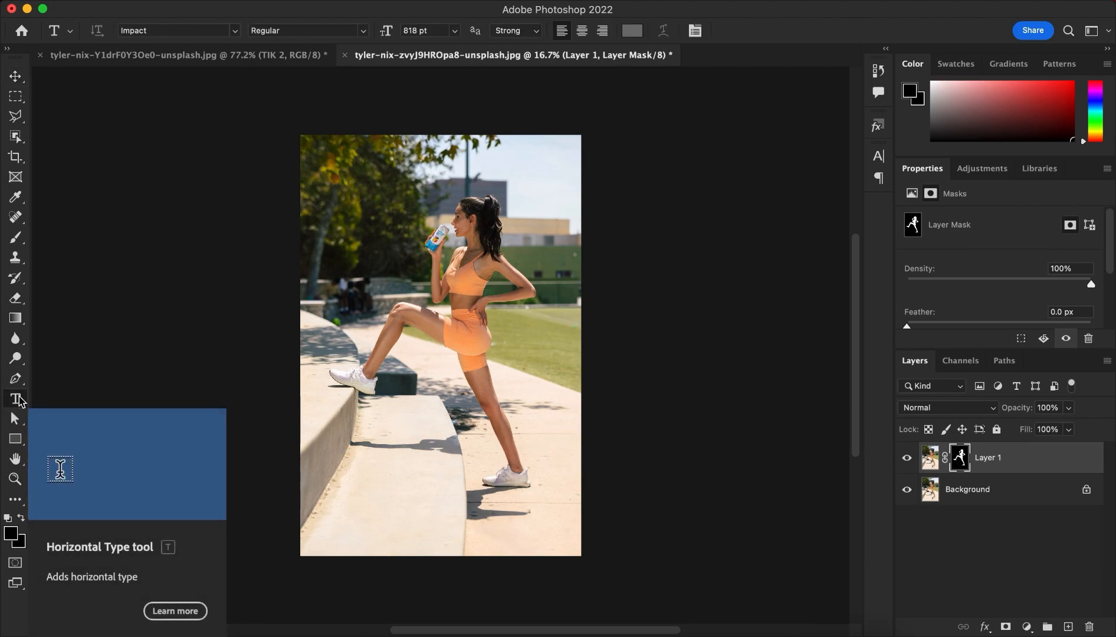
{"action": "left_click", "coordinate": [360, 331]}
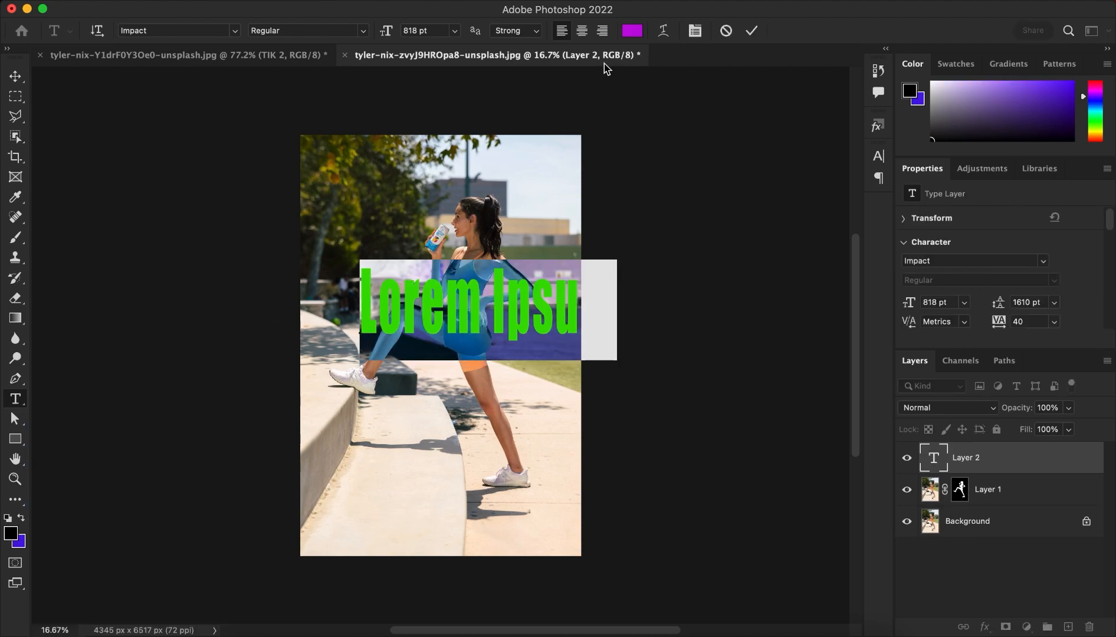
{"action": "left_click", "coordinate": [636, 36]}
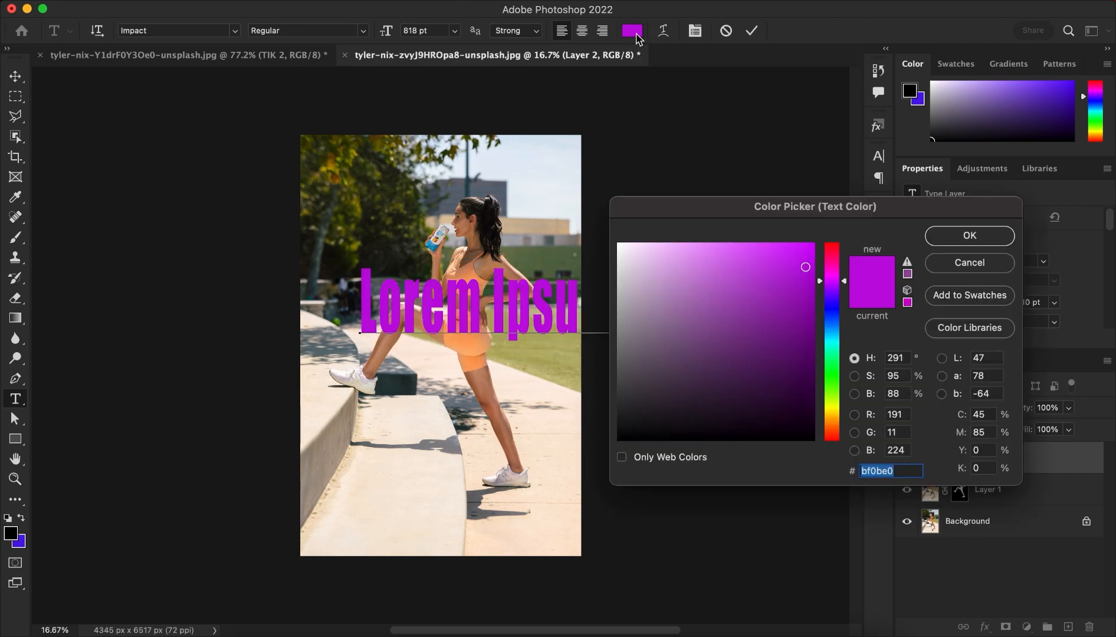
{"action": "left_click", "coordinate": [800, 269]}
{"action": "left_click_drag", "start_coordinate": [803, 269], "coordinate": [653, 235]}
{"action": "left_click", "coordinate": [940, 238]}
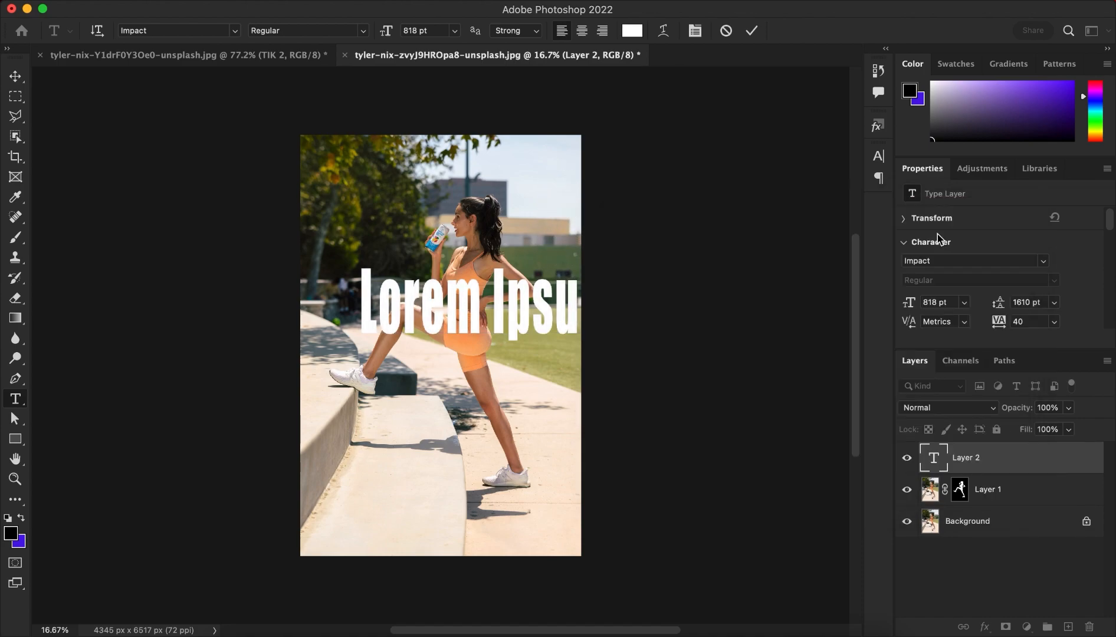
Shift the placeholder text within the photo's edges and replace it with WORK OUT.
{"action": "left_click_drag", "start_coordinate": [543, 370], "coordinate": [493, 394]}
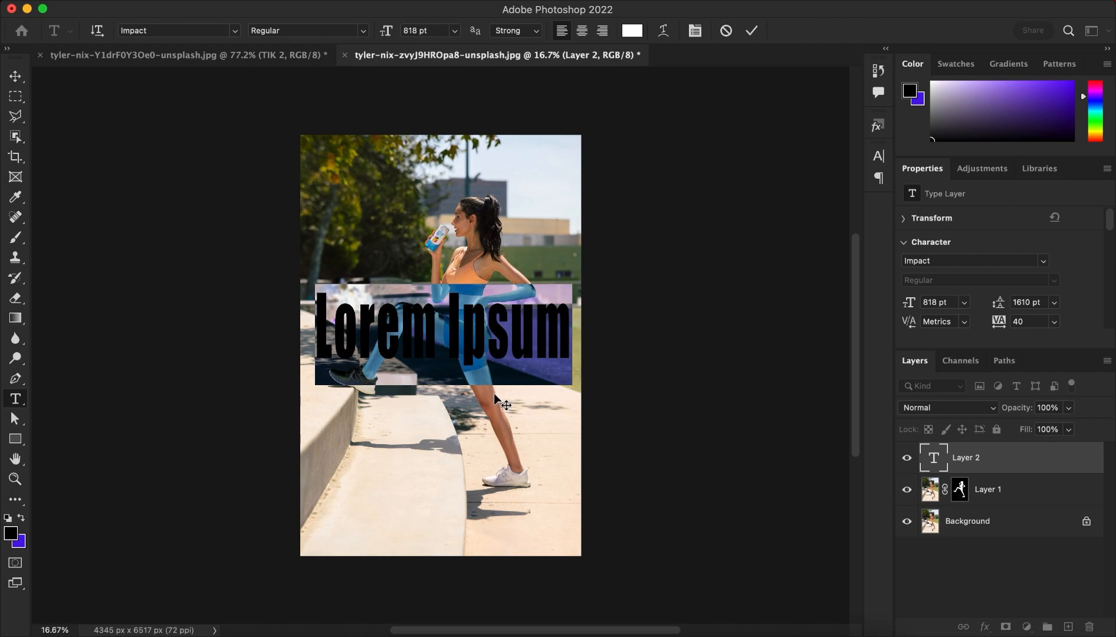
{"action": "type", "text": "WOR"}
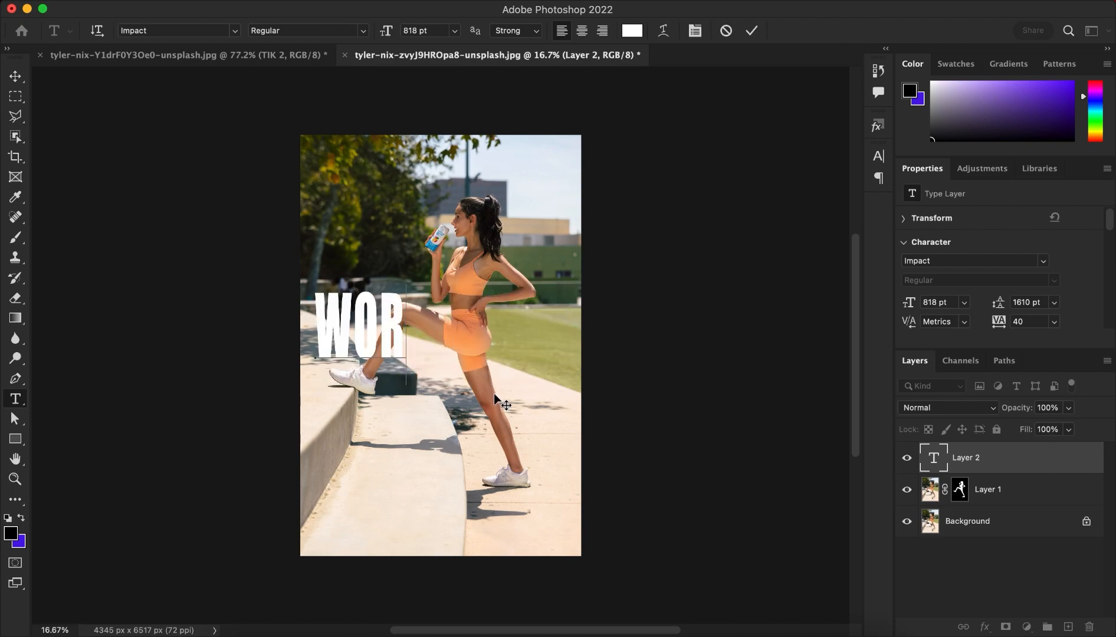
{"action": "type", "text": "K O"}
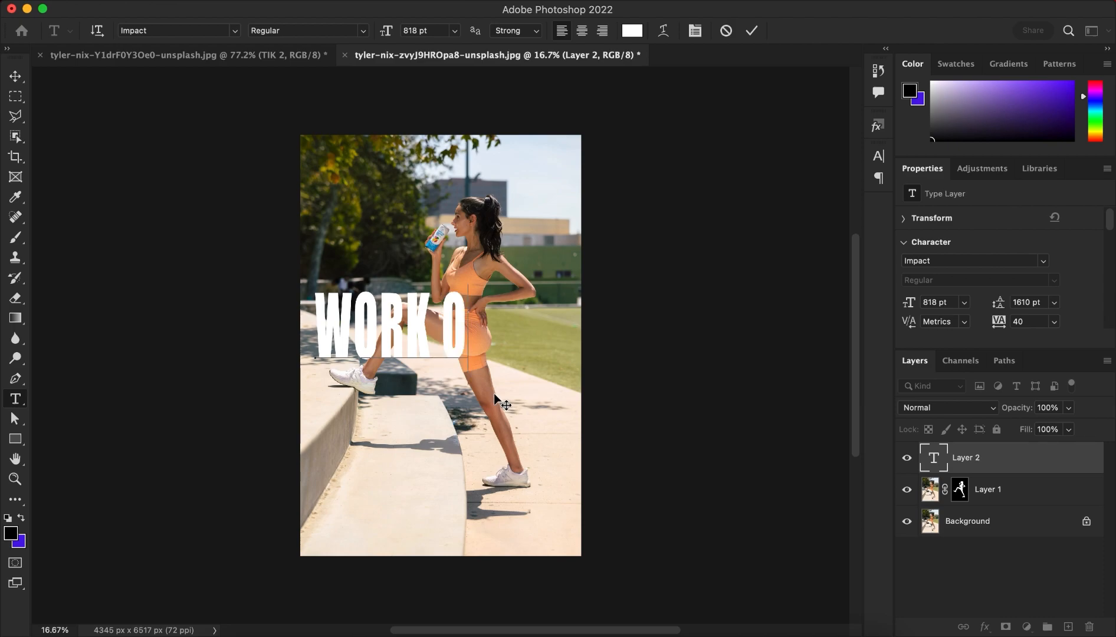
{"action": "type", "text": "UT"}
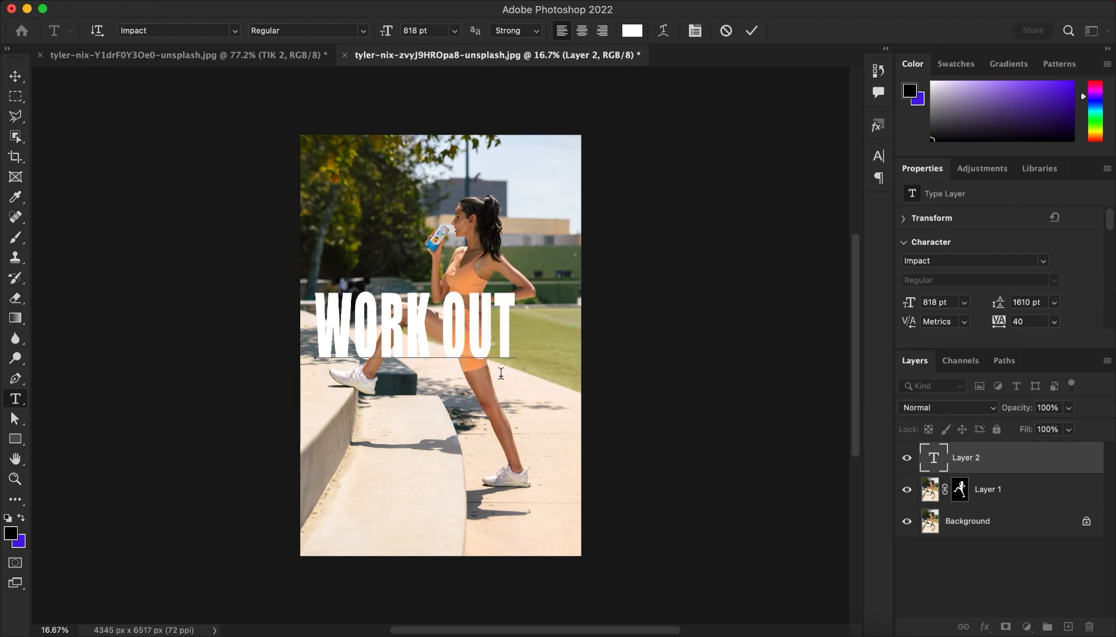
Commit the text and move the WORK OUT layer down and to the right across the woman's legs.
{"action": "left_click", "coordinate": [17, 77]}
{"action": "left_click", "coordinate": [412, 373]}
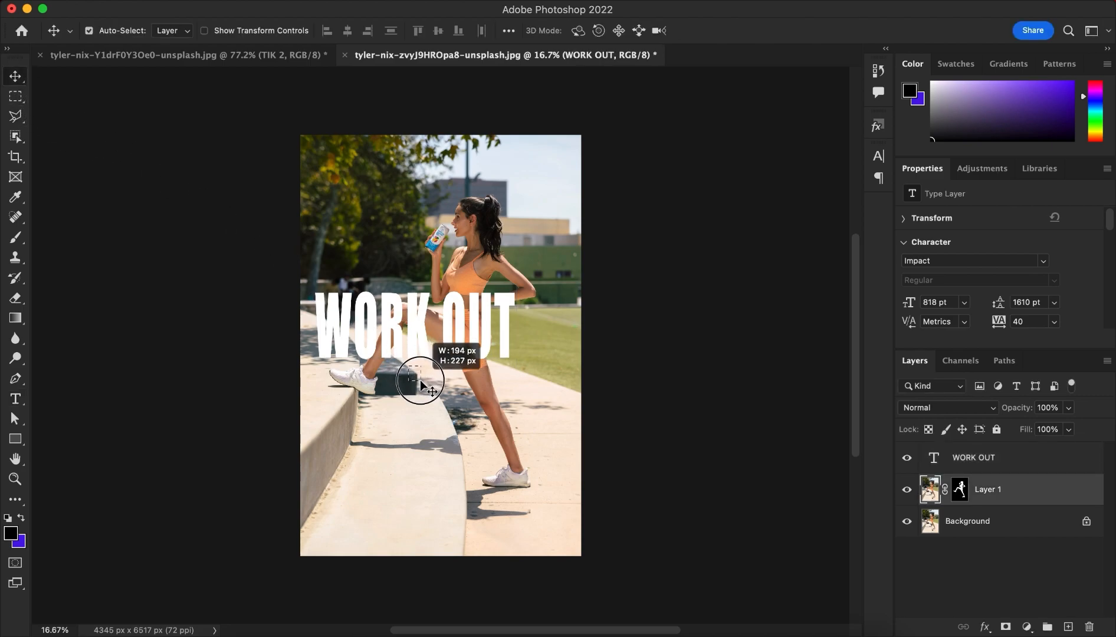
{"action": "left_click", "coordinate": [951, 463]}
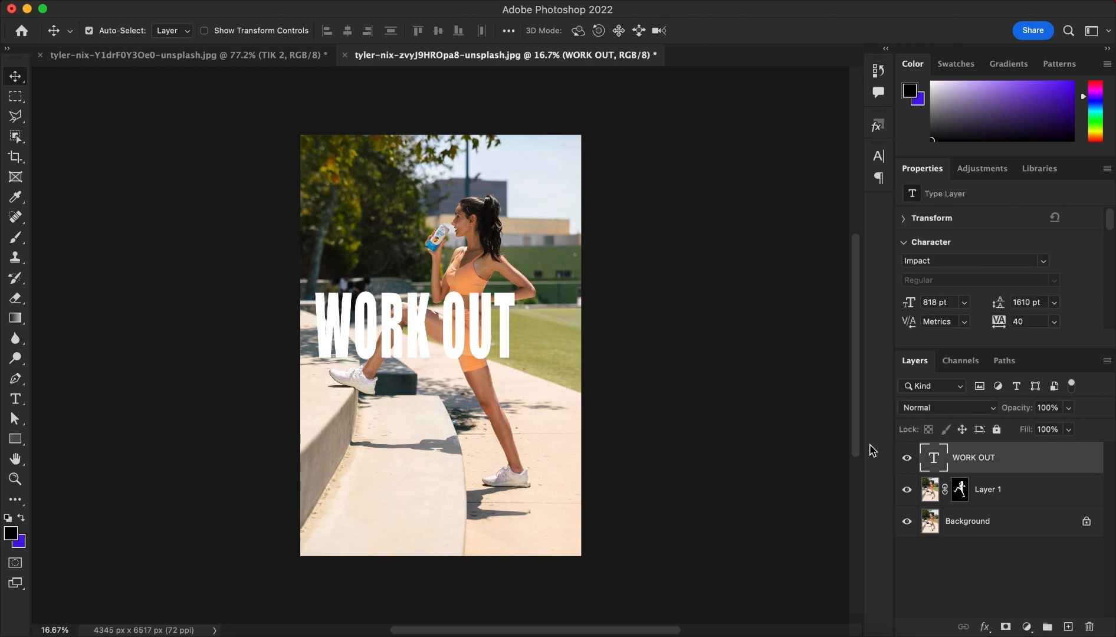
{"action": "left_click", "coordinate": [451, 359]}
{"action": "left_click", "coordinate": [453, 343]}
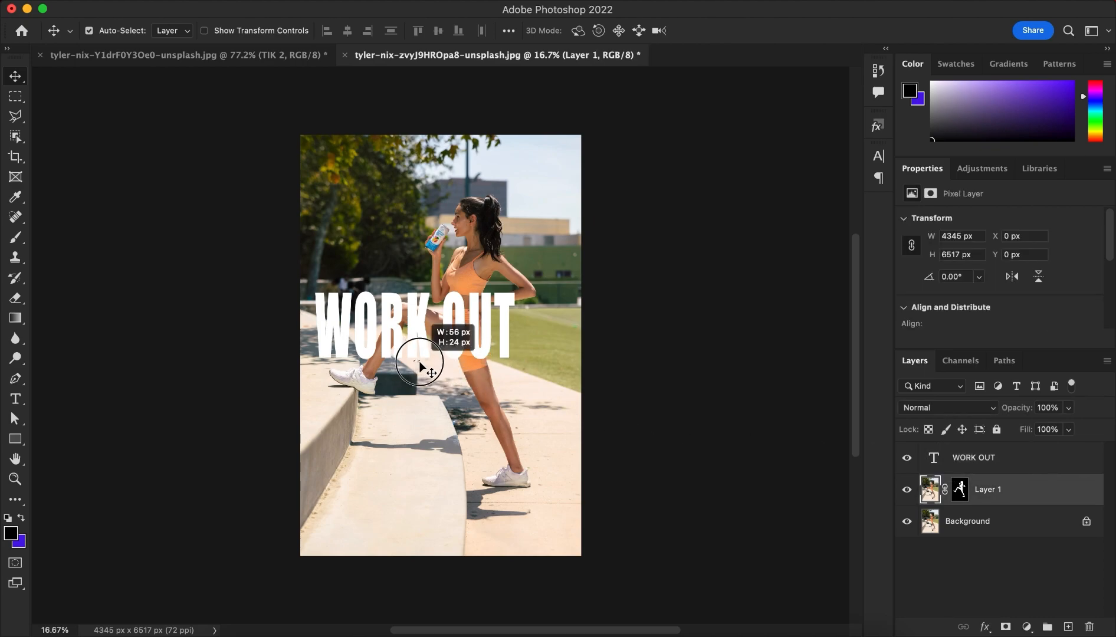
{"action": "left_click", "coordinate": [416, 354]}
{"action": "left_click_drag", "start_coordinate": [416, 357], "coordinate": [446, 388]}
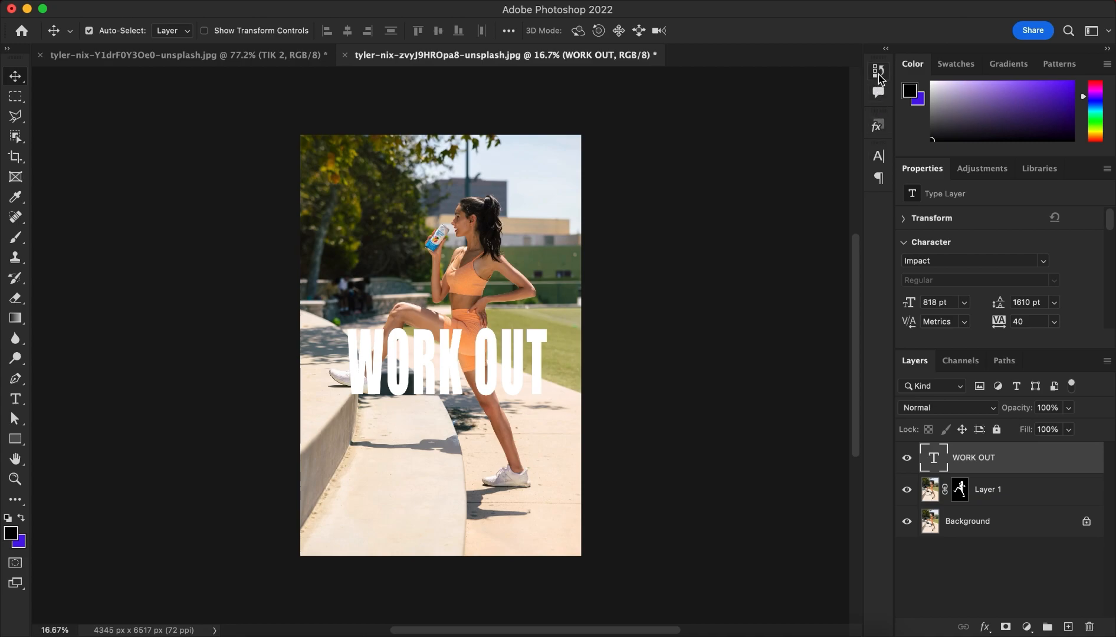
{"action": "left_click", "coordinate": [879, 95]}
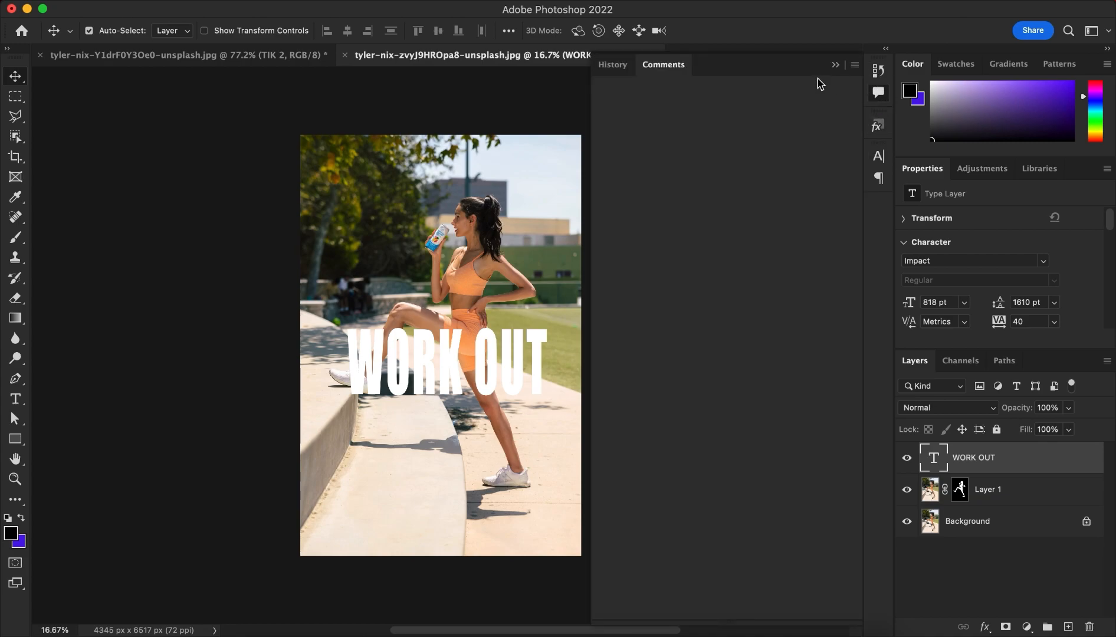
{"action": "left_click", "coordinate": [834, 69]}
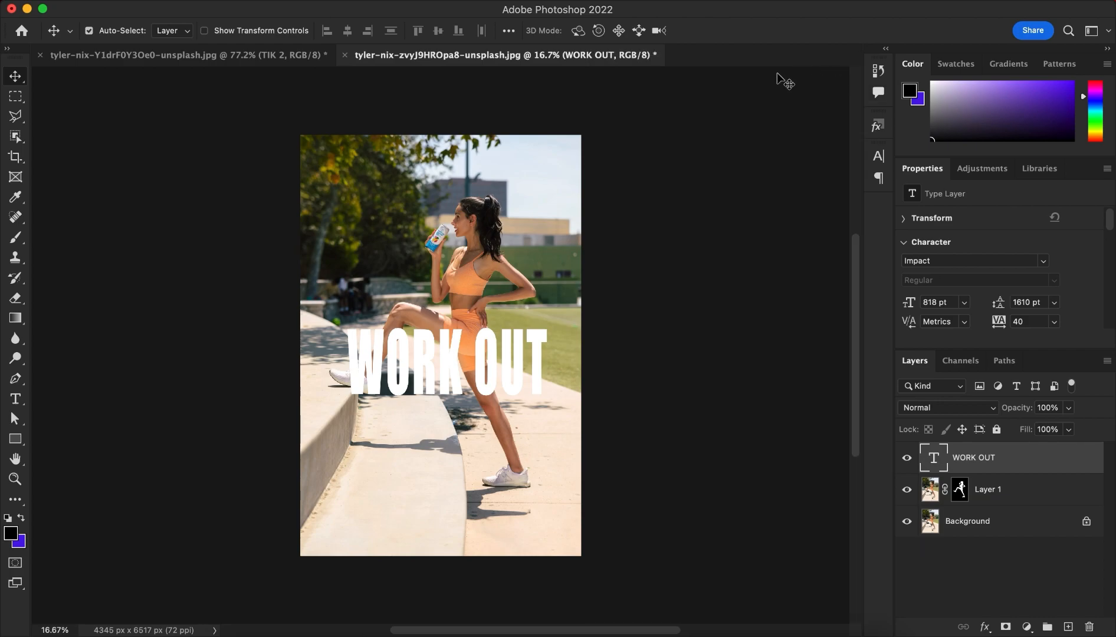
Enlarge the WORK OUT text to 1098 pt and position it across the photo's full width over the woman's legs.
{"action": "double_click", "coordinate": [501, 338]}
{"action": "key", "text": "super+a"}
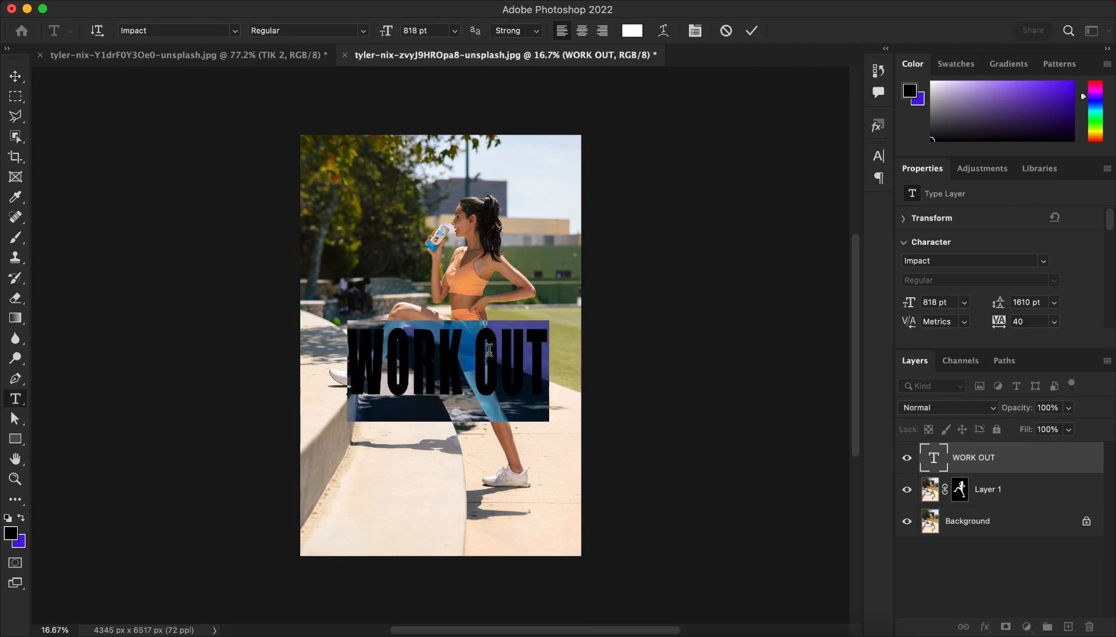
{"action": "left_click", "coordinate": [390, 34]}
{"action": "left_click_drag", "start_coordinate": [390, 35], "coordinate": [469, 39]}
{"action": "left_click_drag", "start_coordinate": [386, 37], "coordinate": [469, 56]}
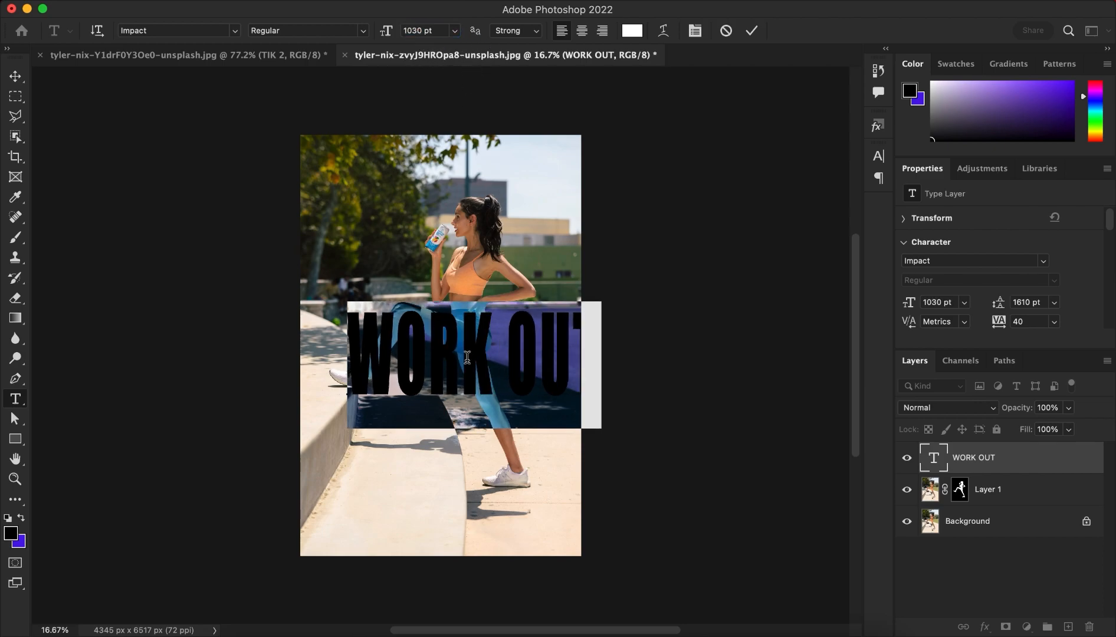
{"action": "left_click_drag", "start_coordinate": [473, 447], "coordinate": [432, 466]}
{"action": "left_click_drag", "start_coordinate": [388, 31], "coordinate": [441, 58]}
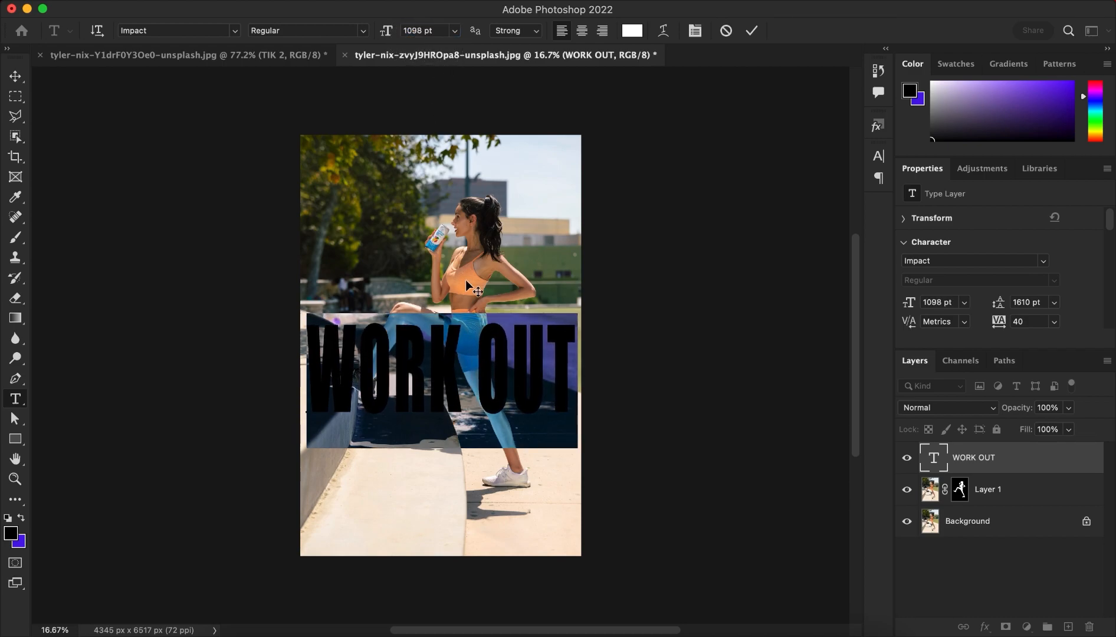
{"action": "left_click", "coordinate": [466, 319]}
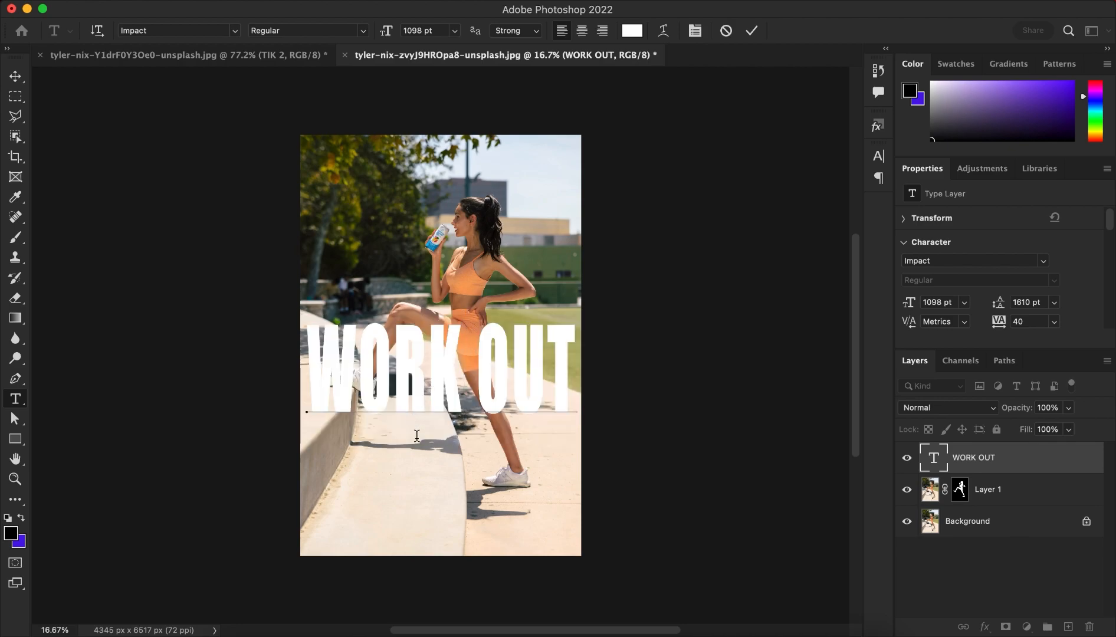
{"action": "left_click", "coordinate": [15, 76]}
{"action": "left_click_drag", "start_coordinate": [441, 368], "coordinate": [444, 375]}
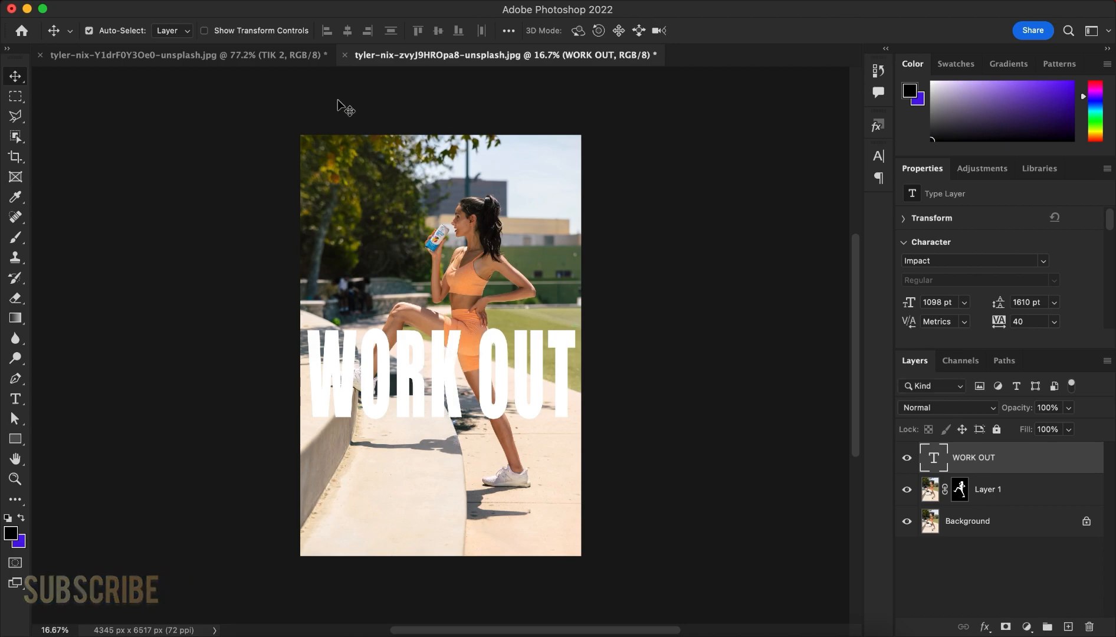
Set the WORK OUT text size to 1110 pt.
{"action": "double_click", "coordinate": [393, 363]}
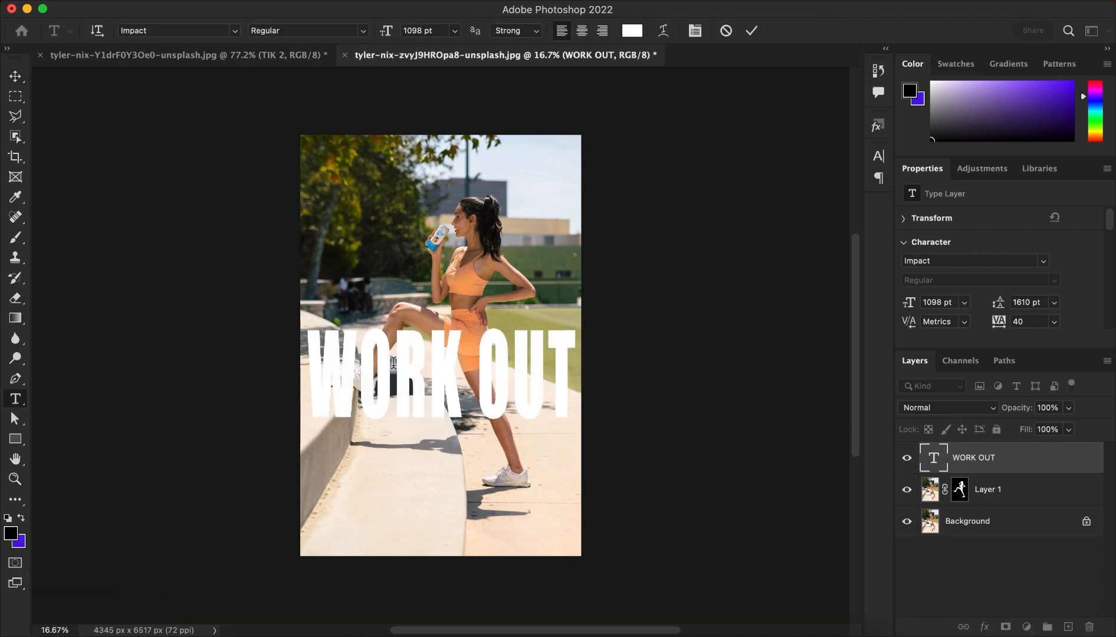
{"action": "left_click_drag", "start_coordinate": [387, 32], "coordinate": [398, 40]}
{"action": "left_click", "coordinate": [419, 347]}
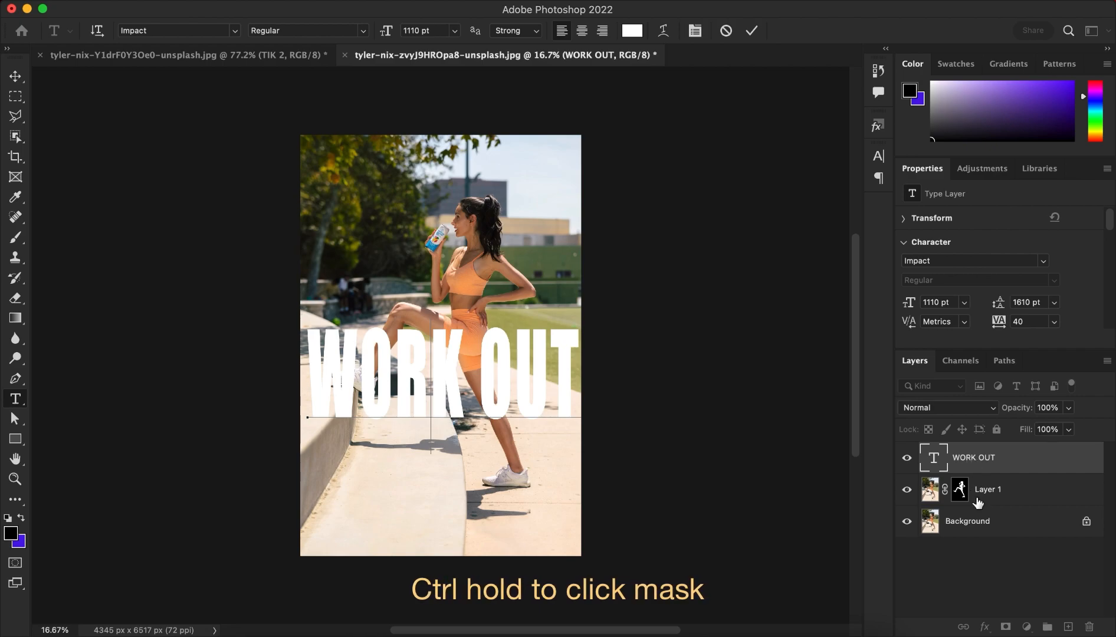
Add a layer mask to the WORK OUT text and load Layer 1's mask as a selection.
{"action": "key", "text": "ctrl"}
{"action": "left_click", "coordinate": [1007, 629], "text": "ctrl"}
{"action": "left_click", "coordinate": [1006, 629]}
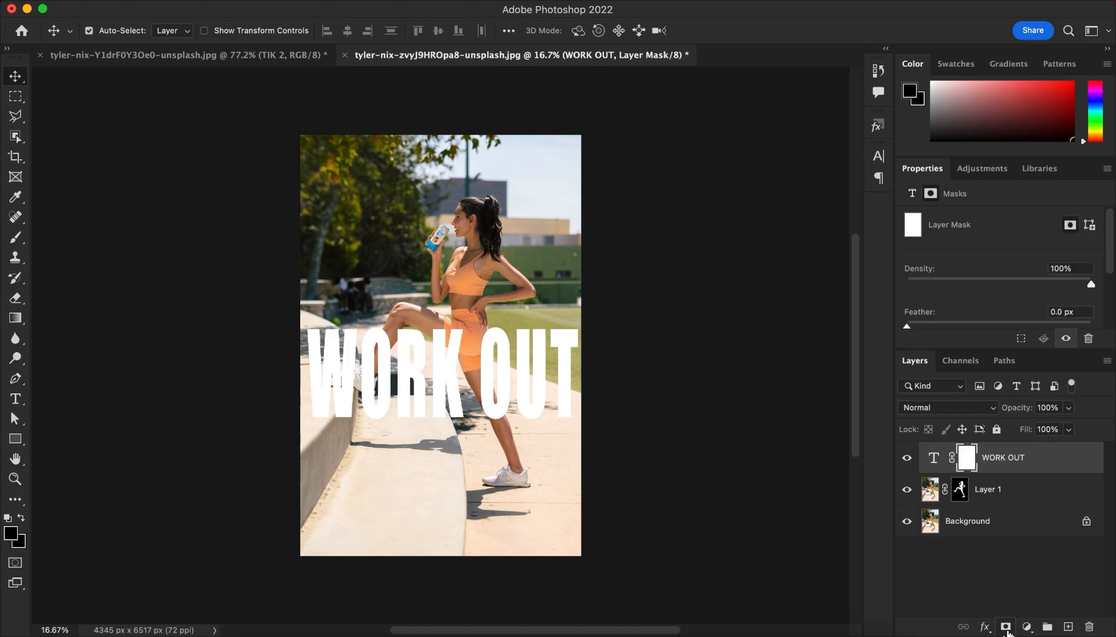
{"action": "left_click", "coordinate": [962, 492], "text": "ctrl"}
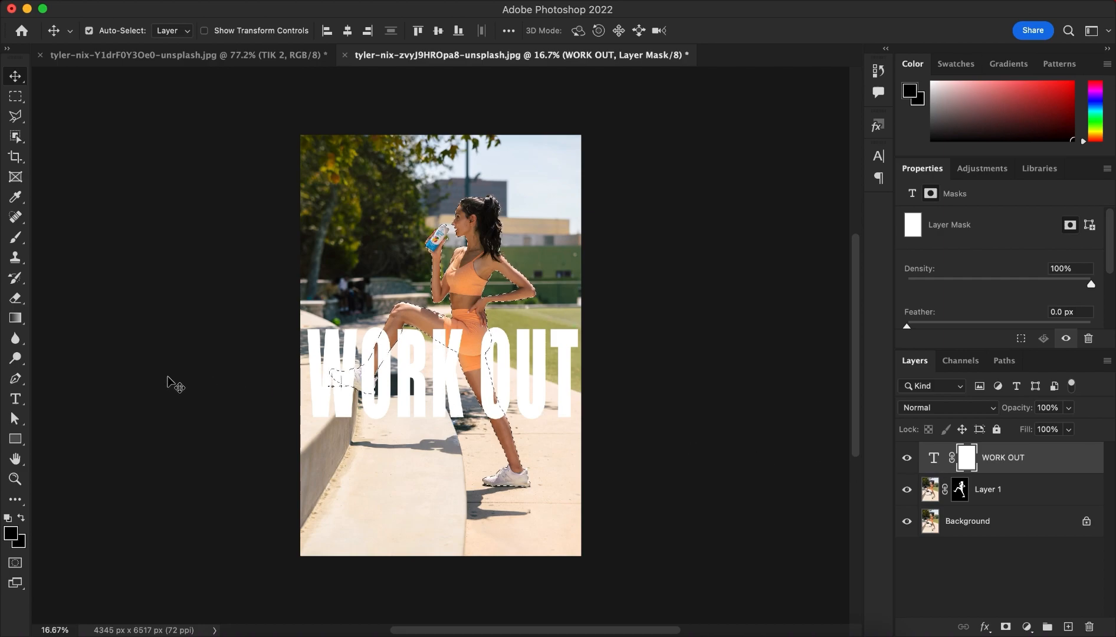
{"action": "left_click", "coordinate": [12, 284]}
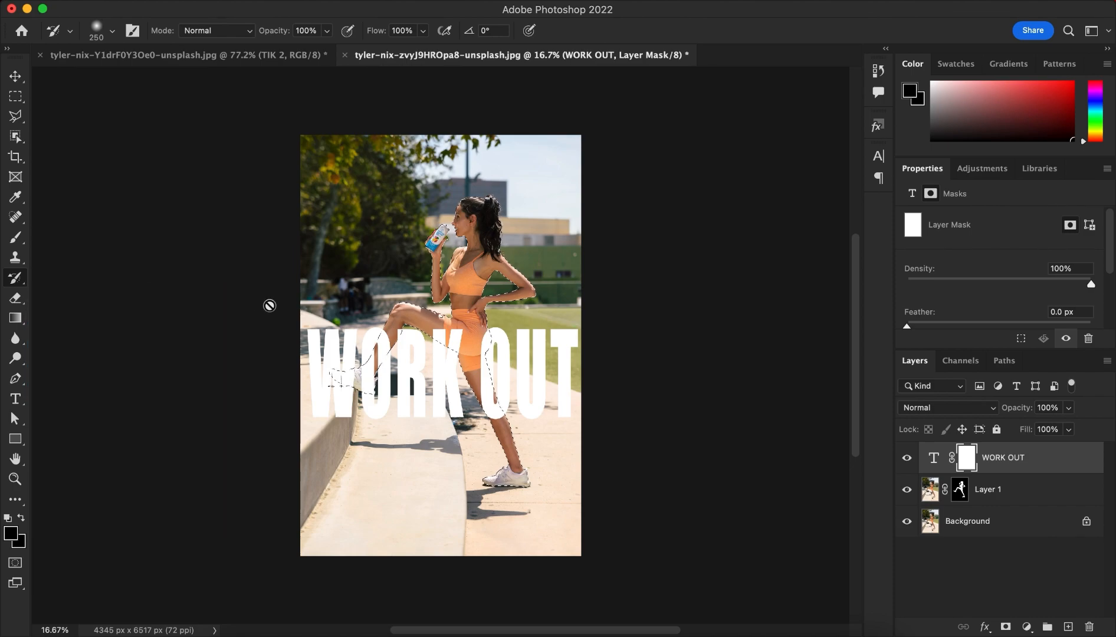
{"action": "left_click", "coordinate": [385, 323]}
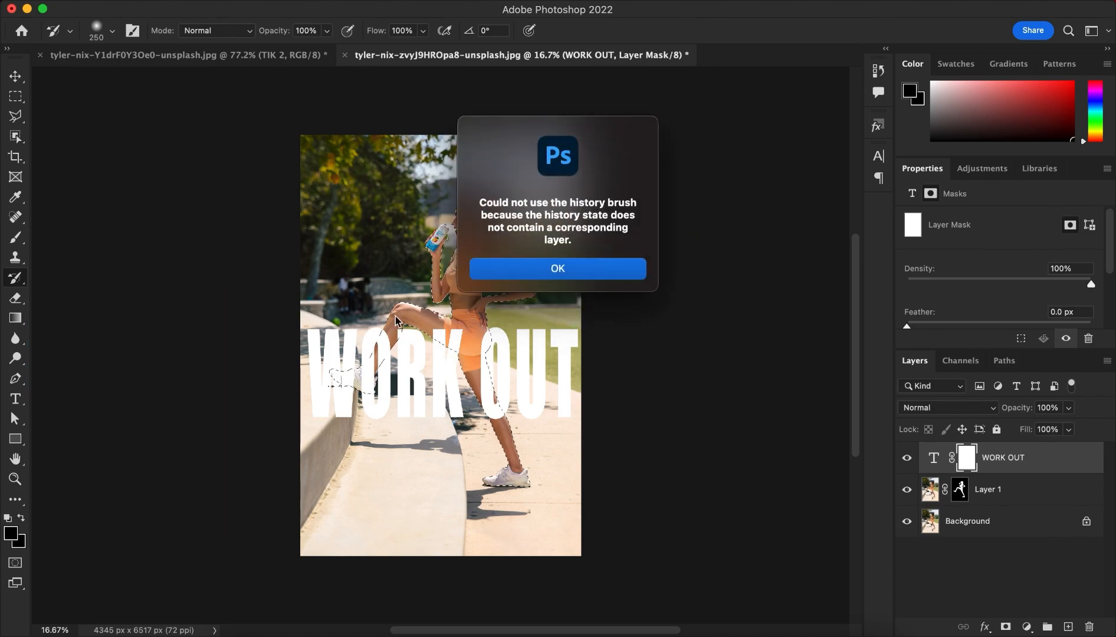
{"action": "left_click", "coordinate": [479, 269]}
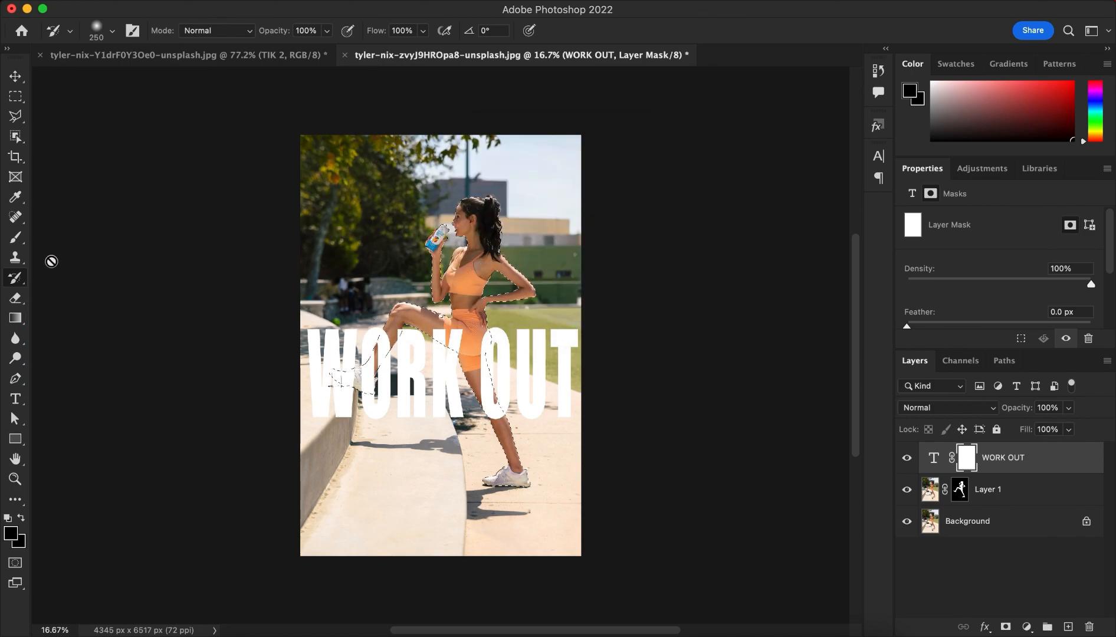
Paint black on the text's layer mask inside the selection with a 500 px brush, hiding the letters over the woman's body.
{"action": "left_click", "coordinate": [15, 239]}
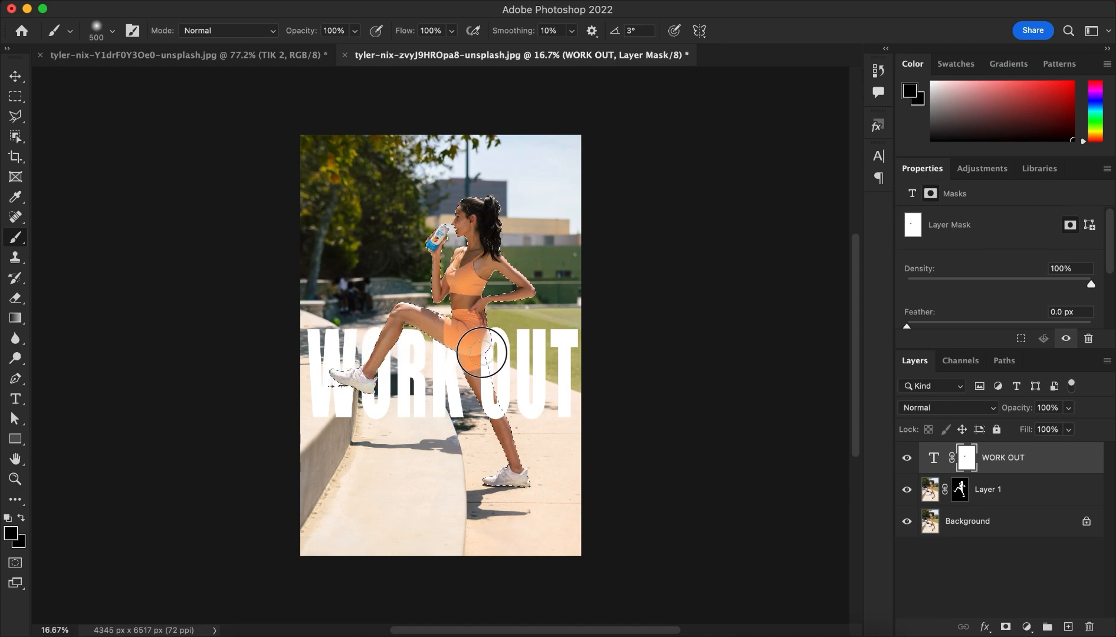
{"action": "mouse_move", "coordinate": [482, 325]}
{"action": "left_mouse_down"}
{"action": "mouse_move", "coordinate": [506, 430]}
{"action": "mouse_move", "coordinate": [485, 364]}
{"action": "mouse_move", "coordinate": [494, 425]}
{"action": "mouse_move", "coordinate": [475, 366]}
{"action": "mouse_move", "coordinate": [514, 476]}
{"action": "mouse_move", "coordinate": [480, 485]}
{"action": "mouse_move", "coordinate": [535, 485]}
{"action": "mouse_move", "coordinate": [487, 389]}
{"action": "mouse_move", "coordinate": [478, 320]}
{"action": "mouse_move", "coordinate": [491, 342]}
{"action": "left_mouse_up"}
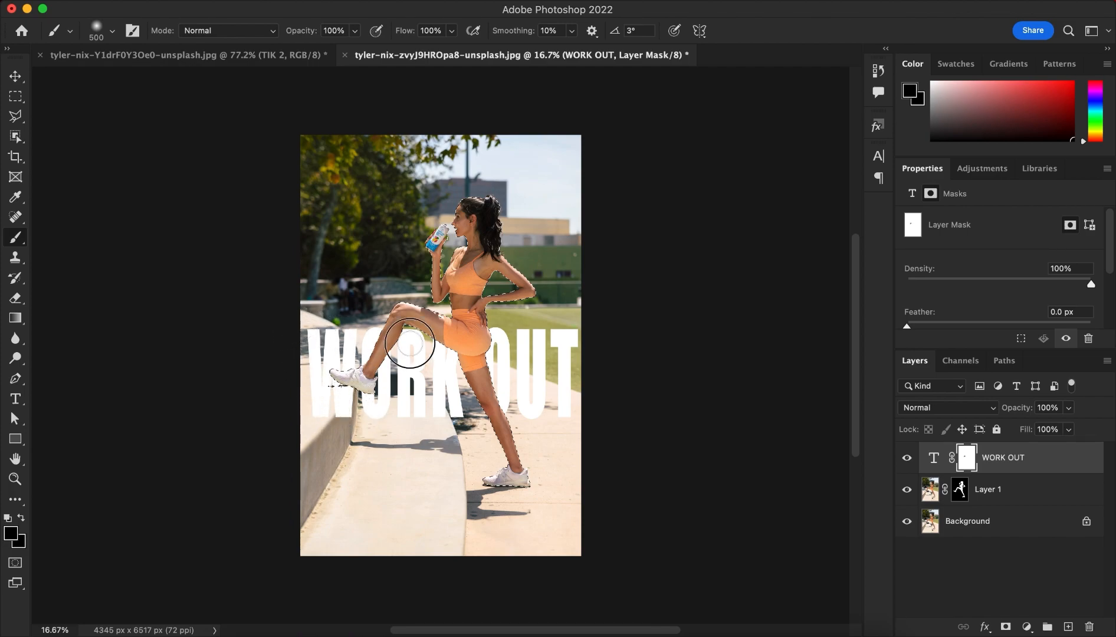
{"action": "mouse_move", "coordinate": [383, 414]}
{"action": "left_mouse_down"}
{"action": "mouse_move", "coordinate": [523, 405]}
{"action": "mouse_move", "coordinate": [557, 413]}
{"action": "left_mouse_up"}
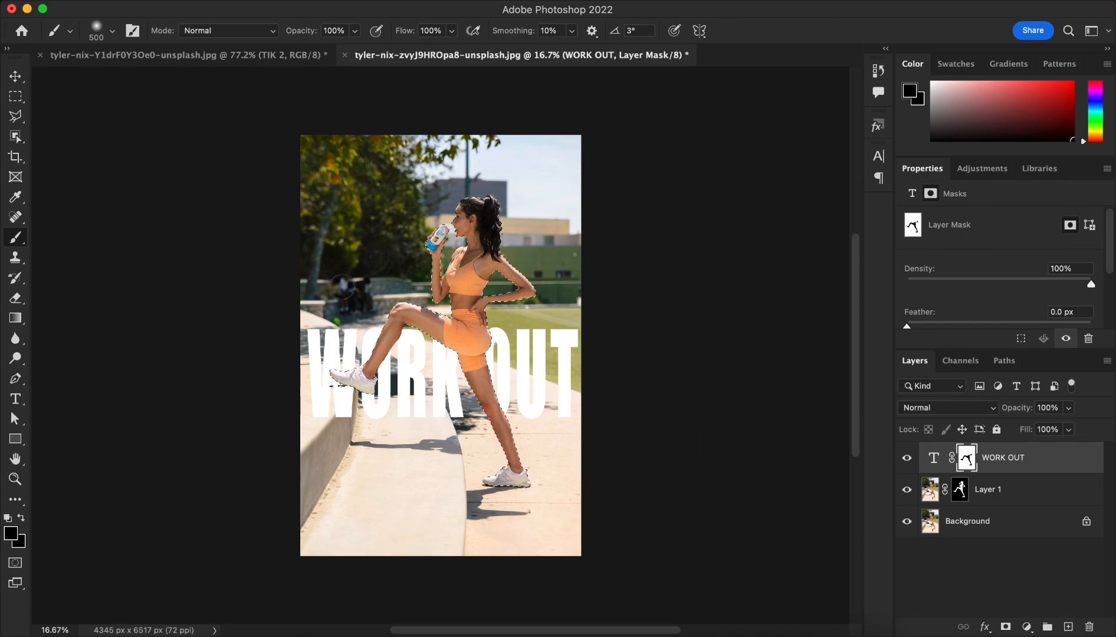
Clear the selection around the woman.
{"action": "left_click", "coordinate": [15, 79]}
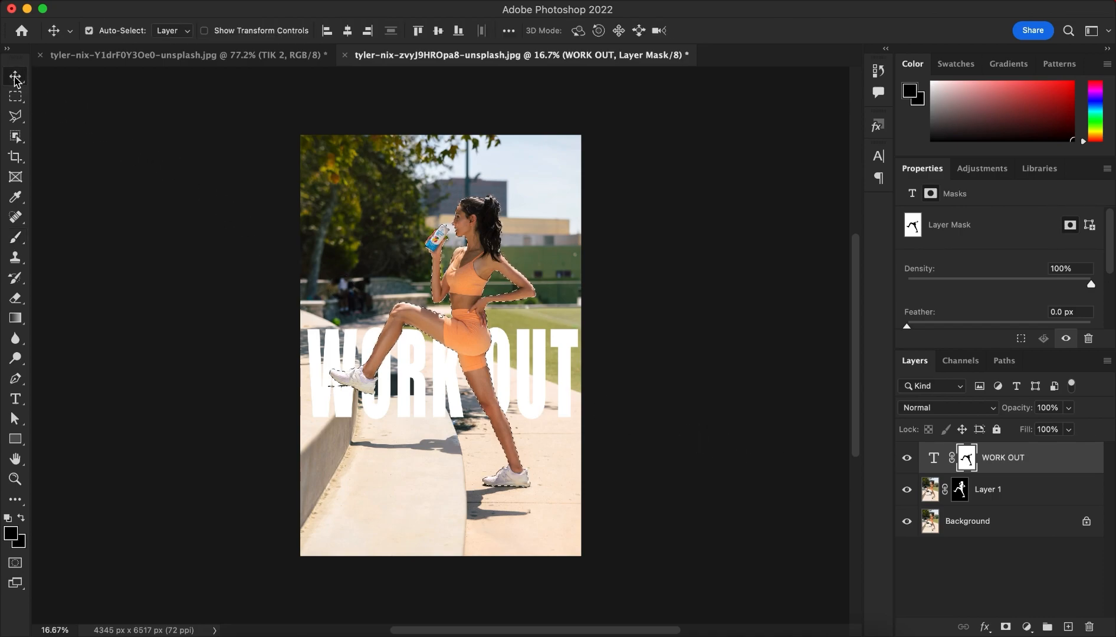
{"action": "left_click", "coordinate": [12, 102]}
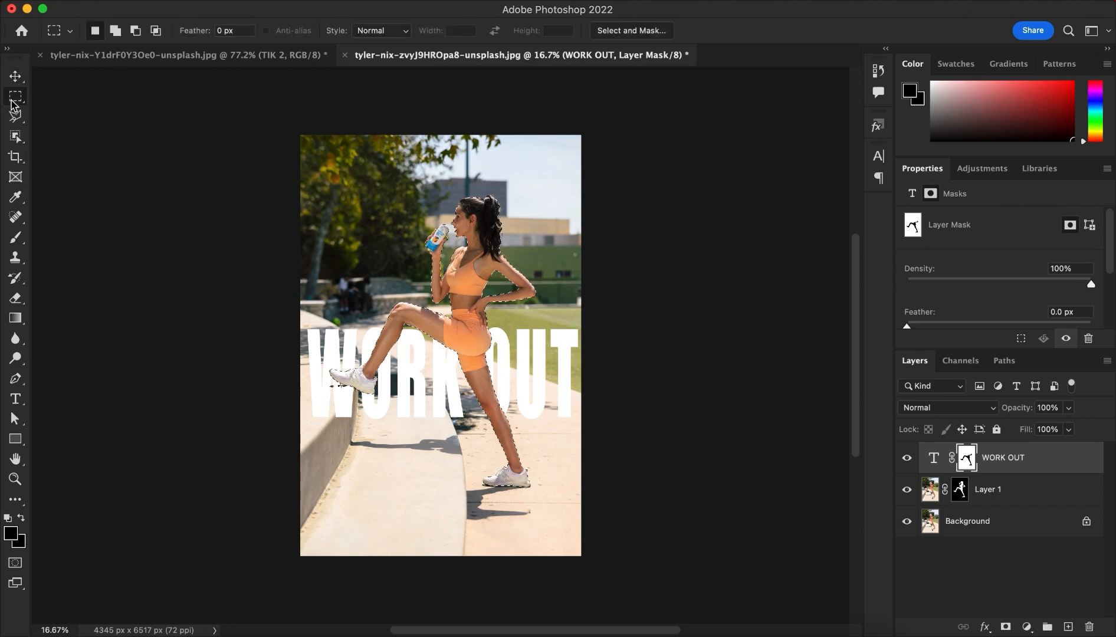
{"action": "left_click", "coordinate": [107, 163]}
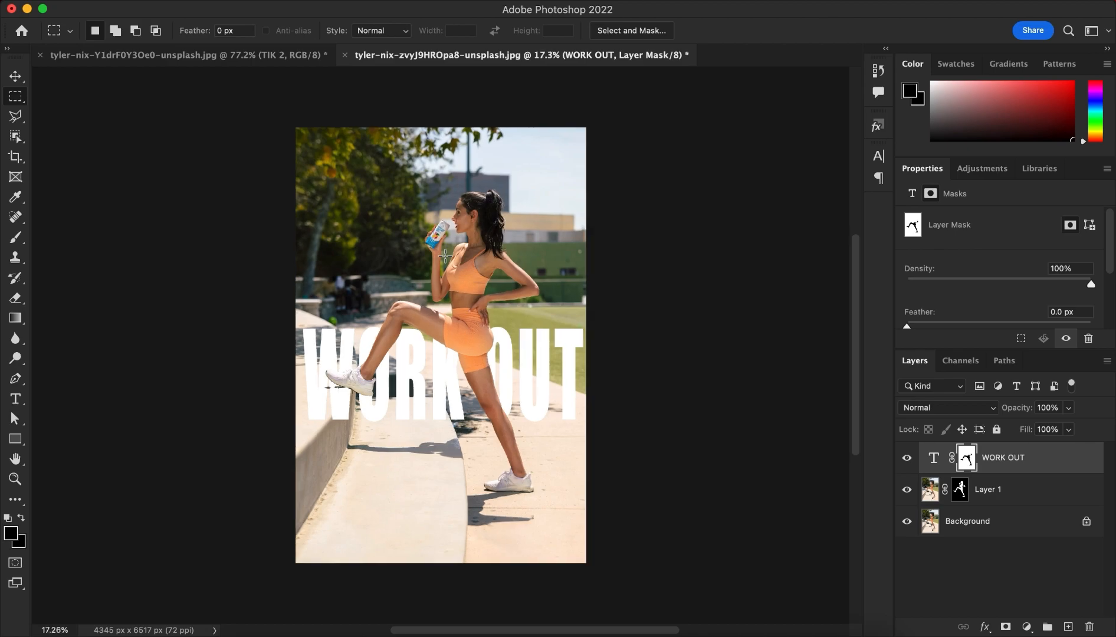
{"action": "scroll", "coordinate": [445, 255], "scroll_direction": "up", "scroll_amount": 5}
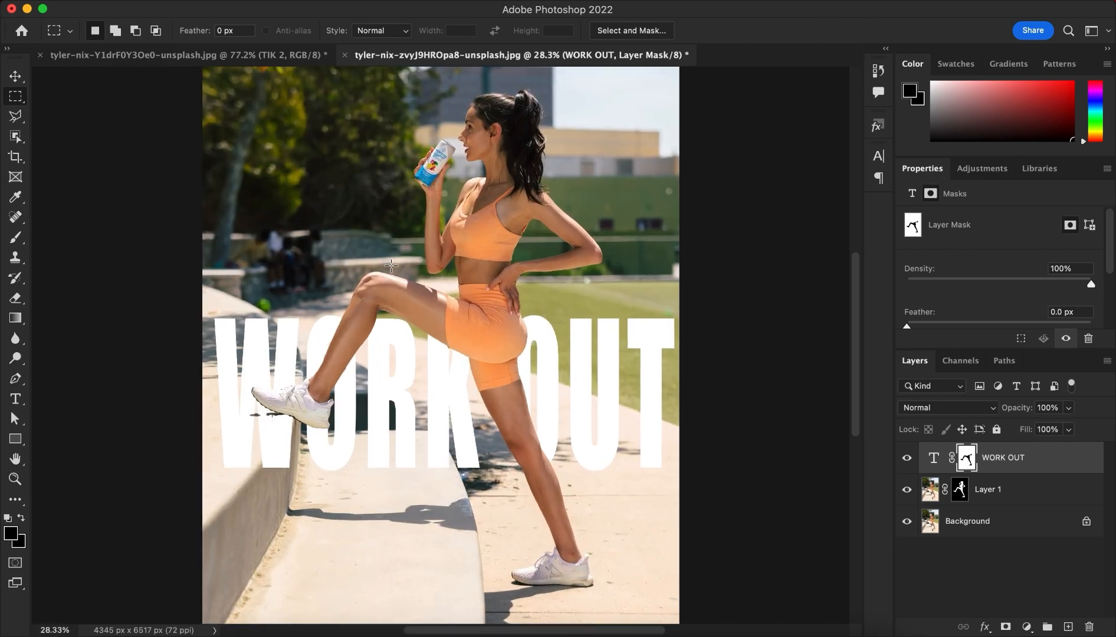
{"action": "scroll", "coordinate": [391, 266], "scroll_direction": "up", "scroll_amount": 3}
{"action": "scroll", "coordinate": [391, 266], "scroll_direction": "right", "scroll_amount": 3}
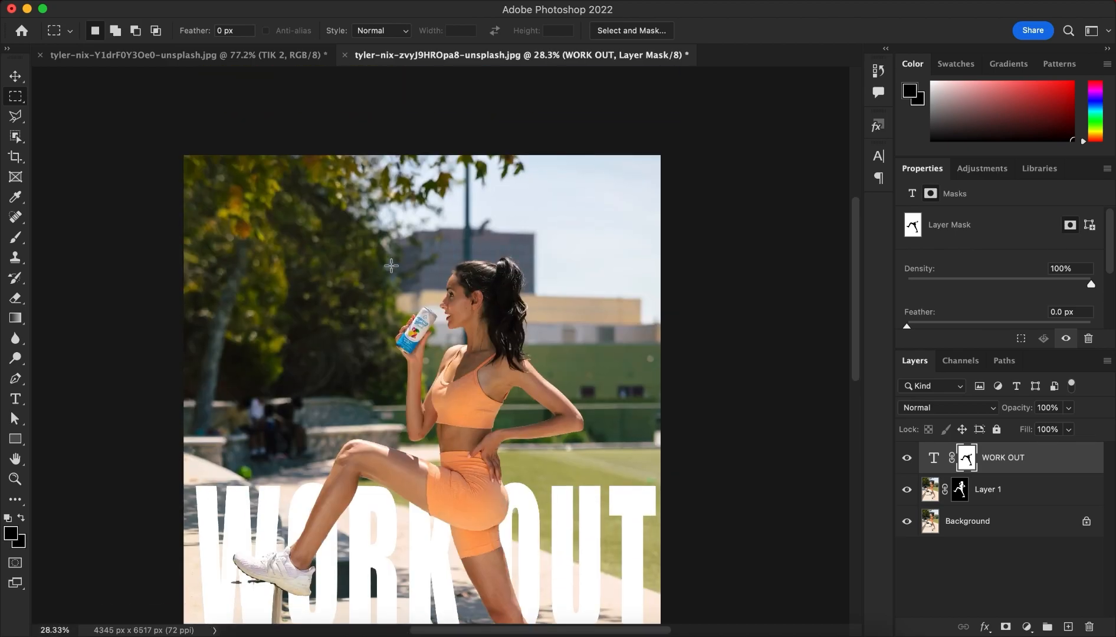
{"action": "scroll", "coordinate": [391, 266], "scroll_direction": "down", "scroll_amount": 2}
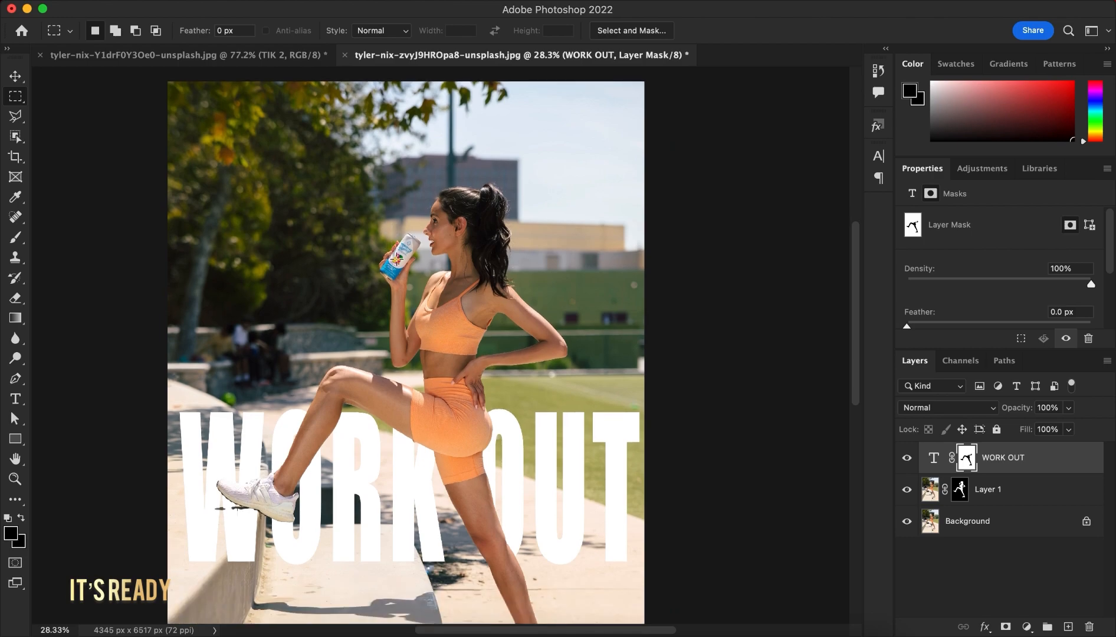